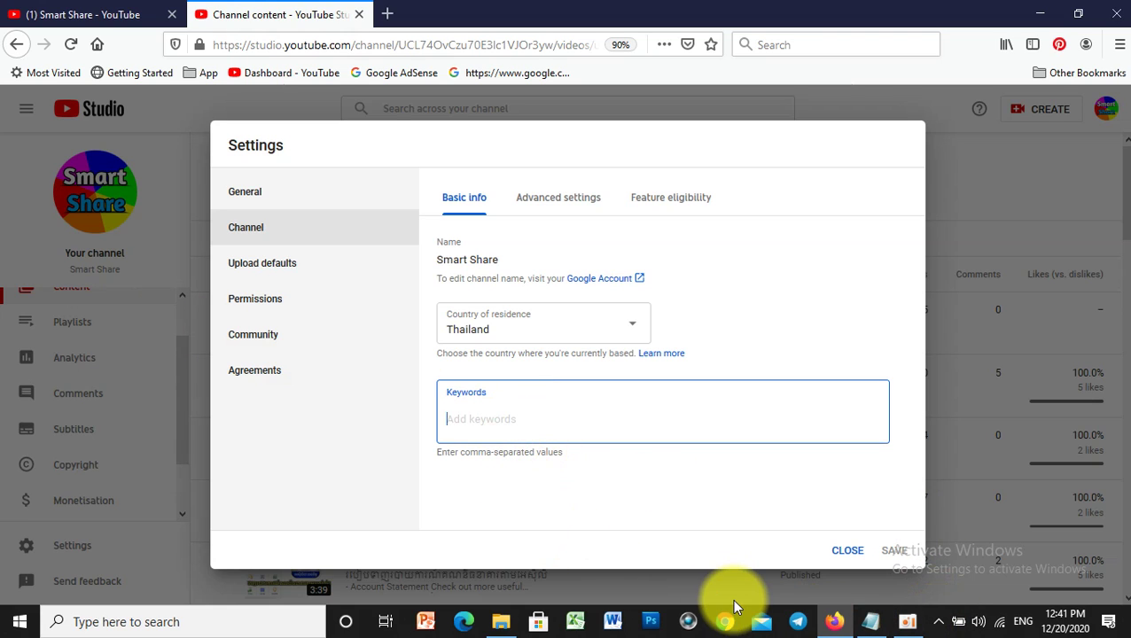
Switch to the Notepad keyword list and add a comma at the end of every line from android through Tricks
left_click(871, 622)
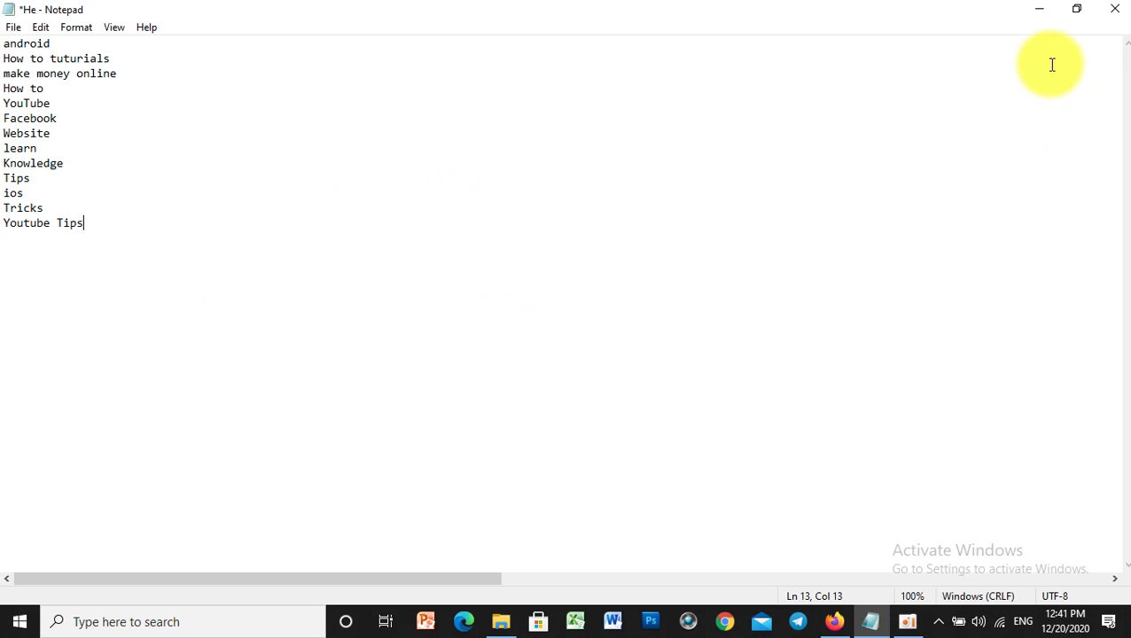
left_click(1041, 9)
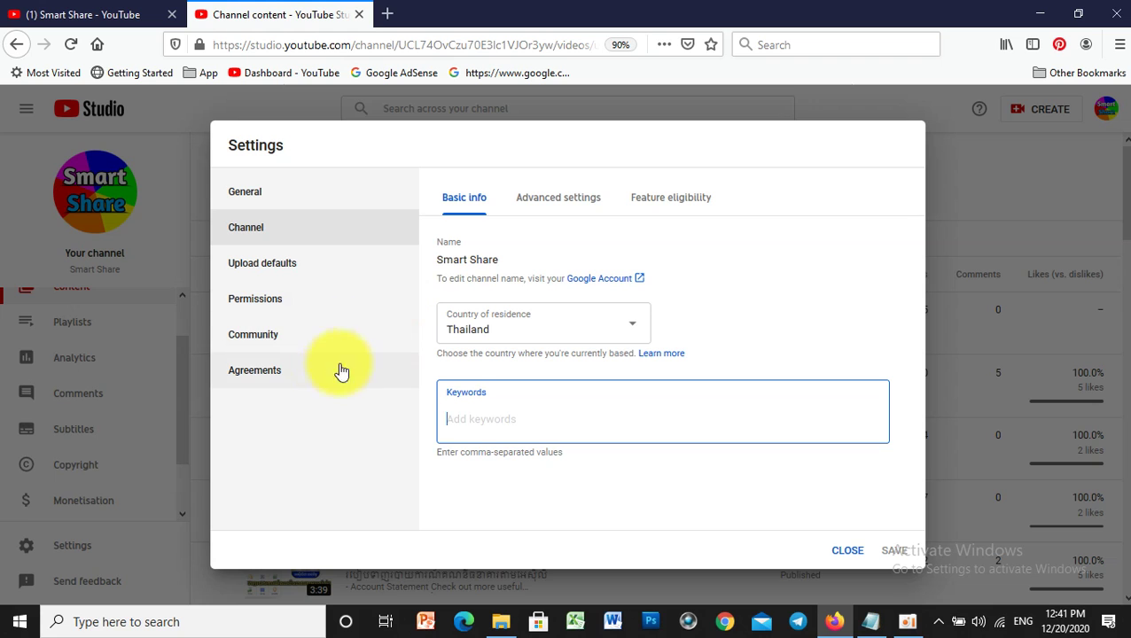
left_click(871, 622)
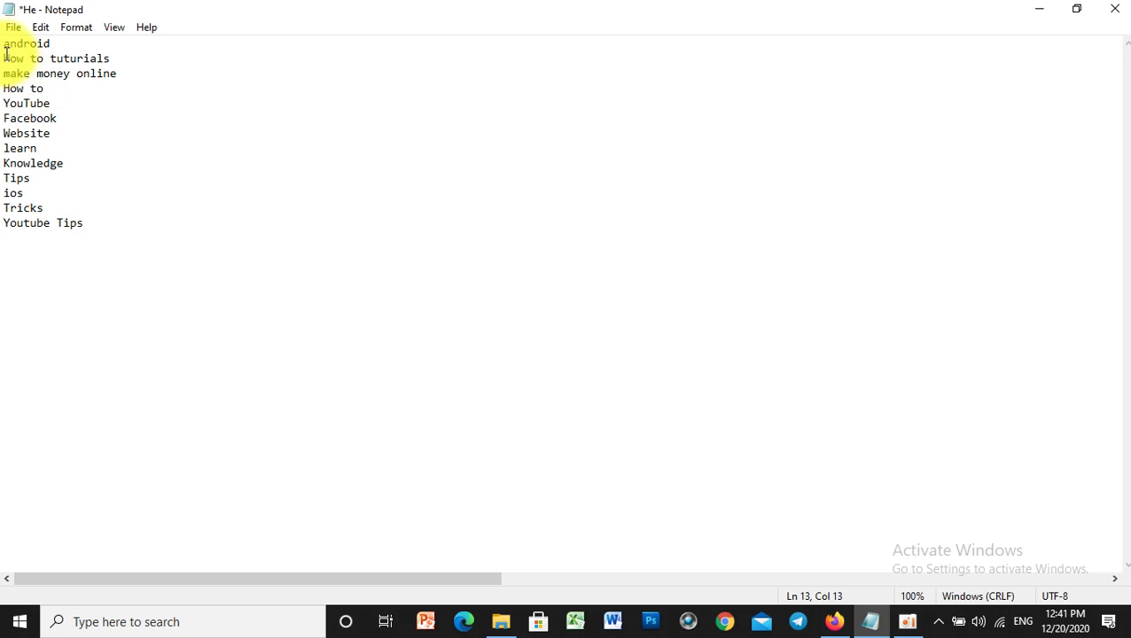
left_click_drag(5, 45, 52, 44)
left_click(201, 56)
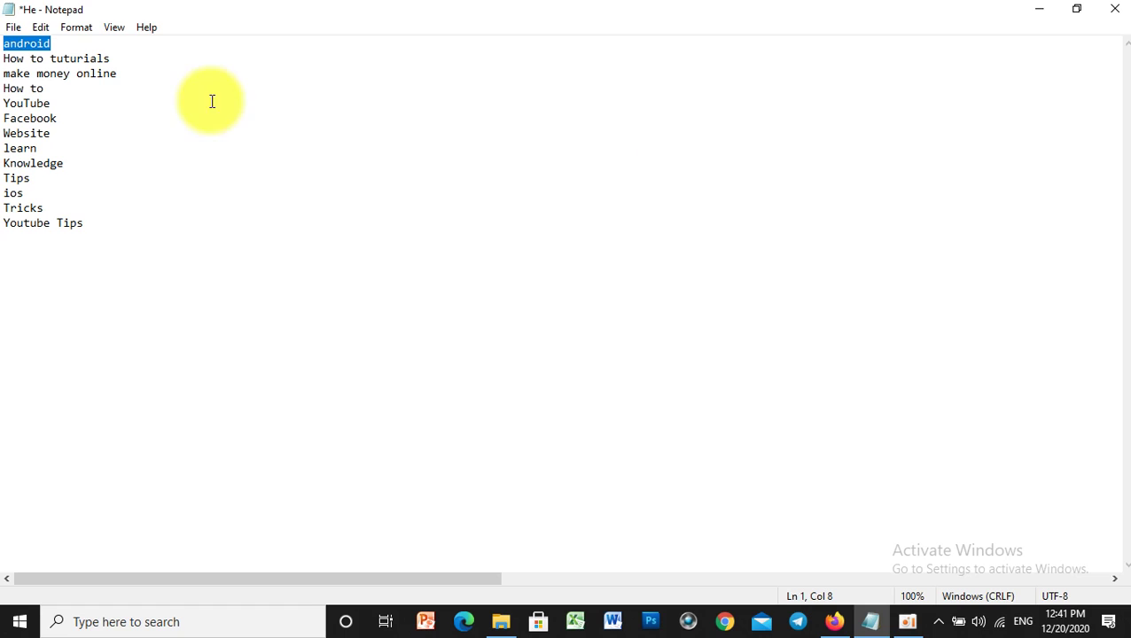
left_click(96, 43)
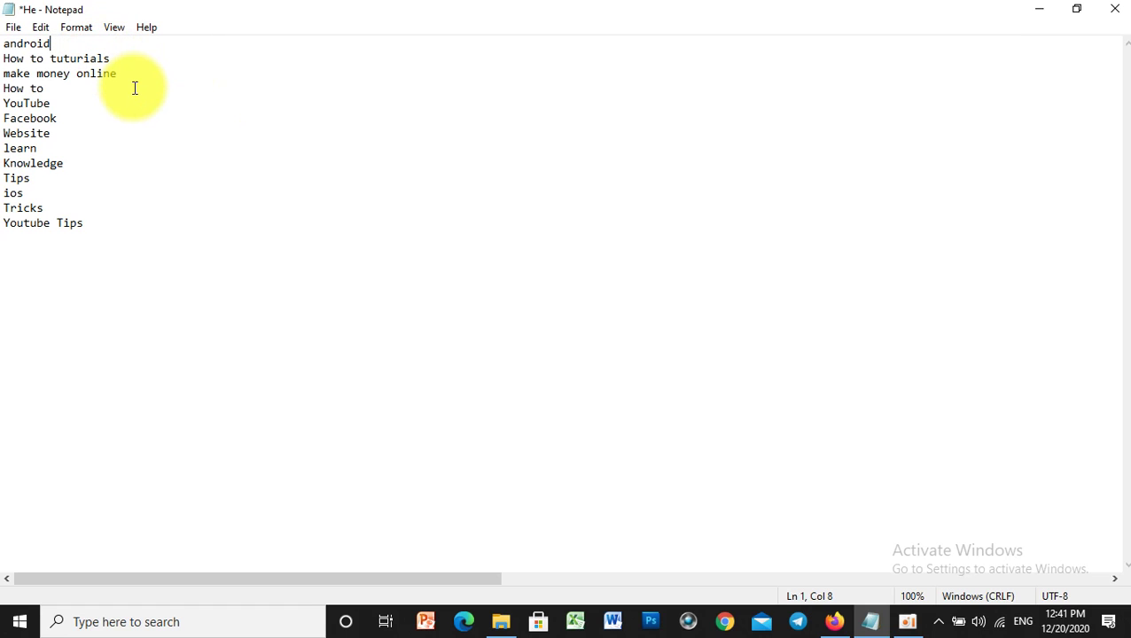
type(",")
left_click(117, 59)
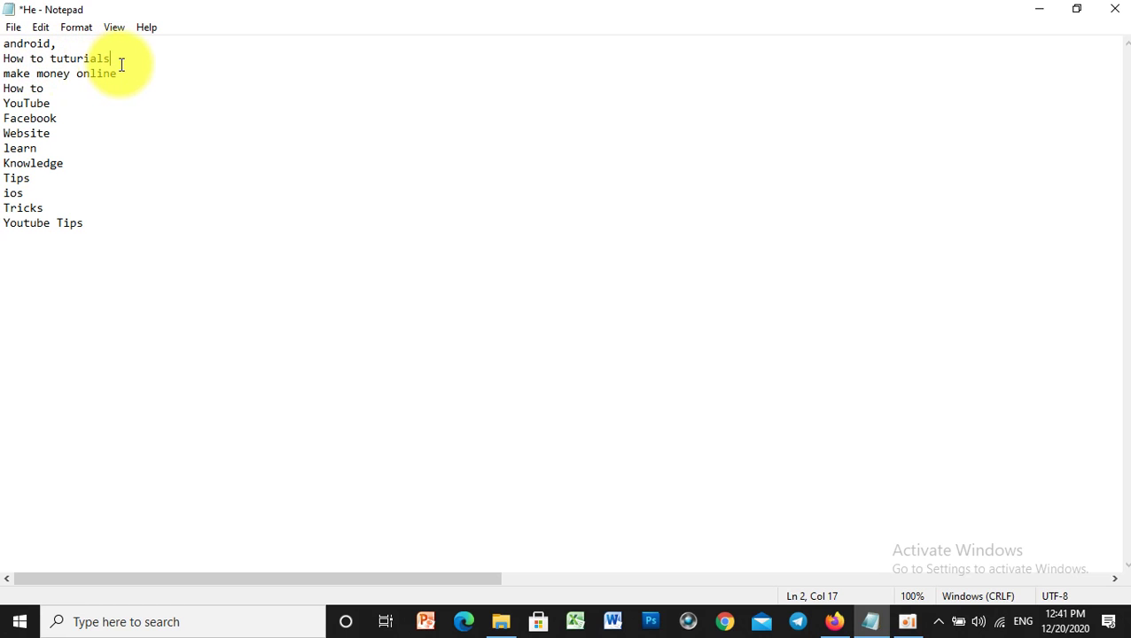
type(",")
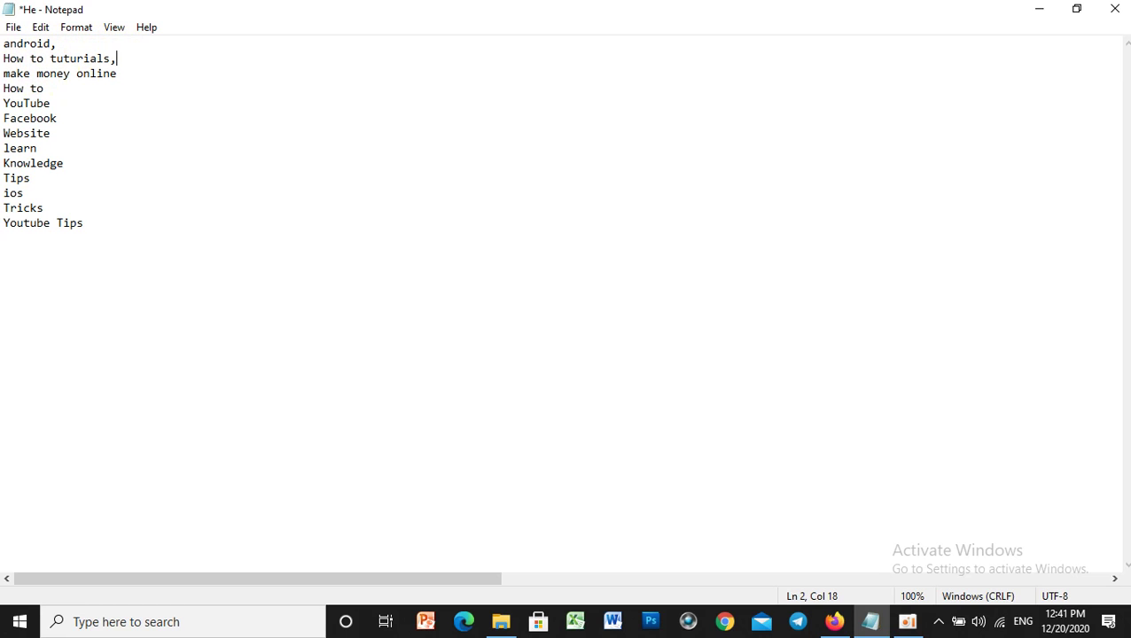
left_click(119, 73)
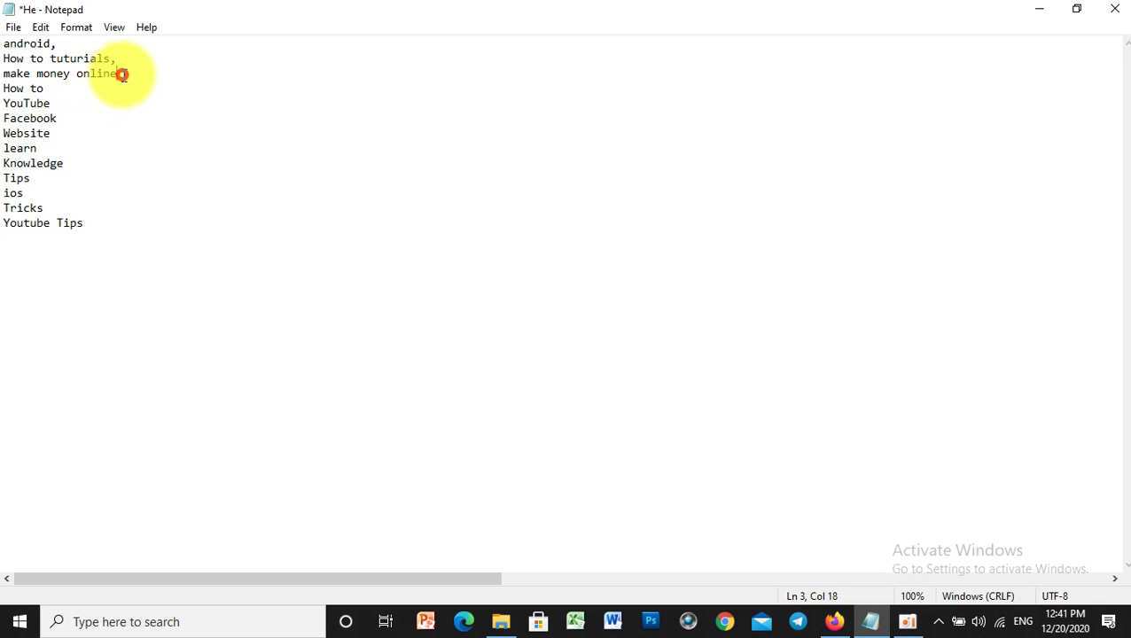
type(",")
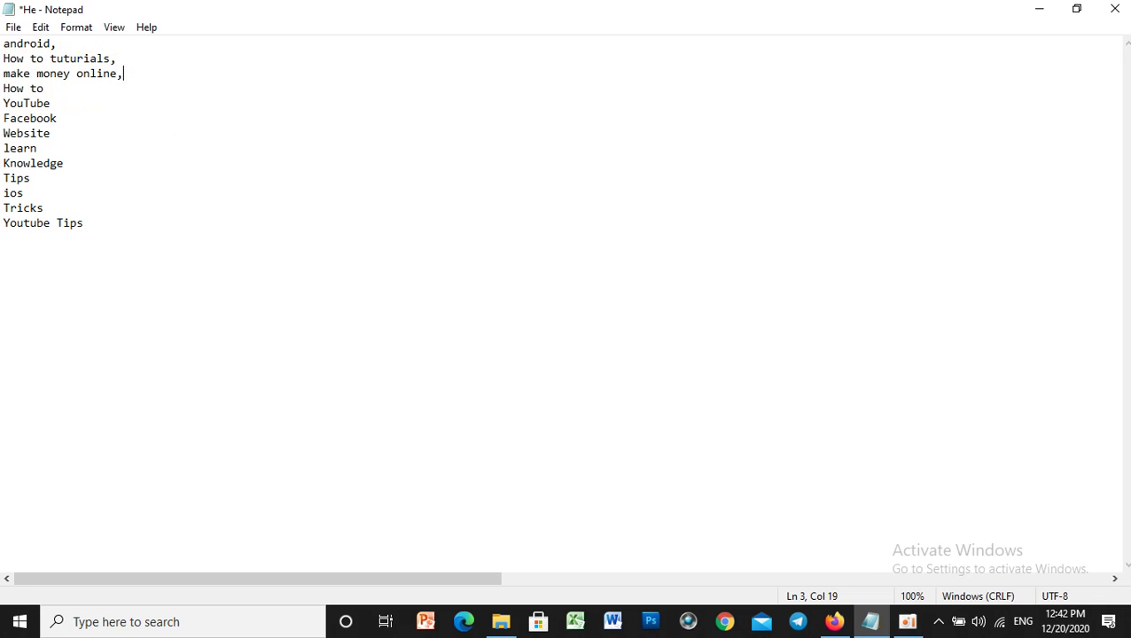
left_click(49, 86)
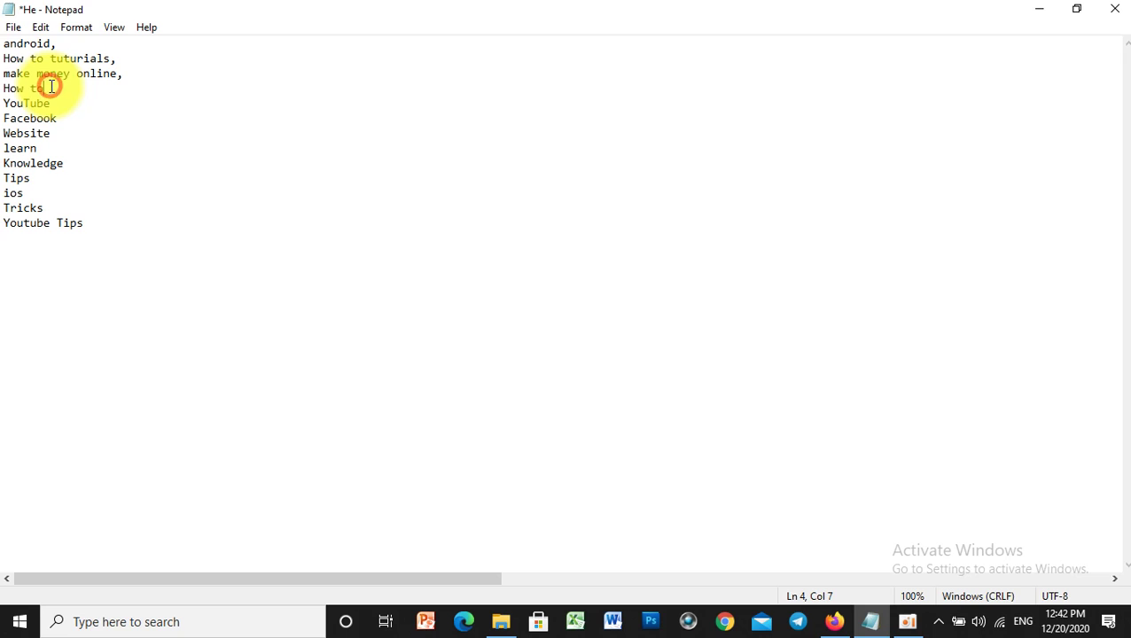
type(",")
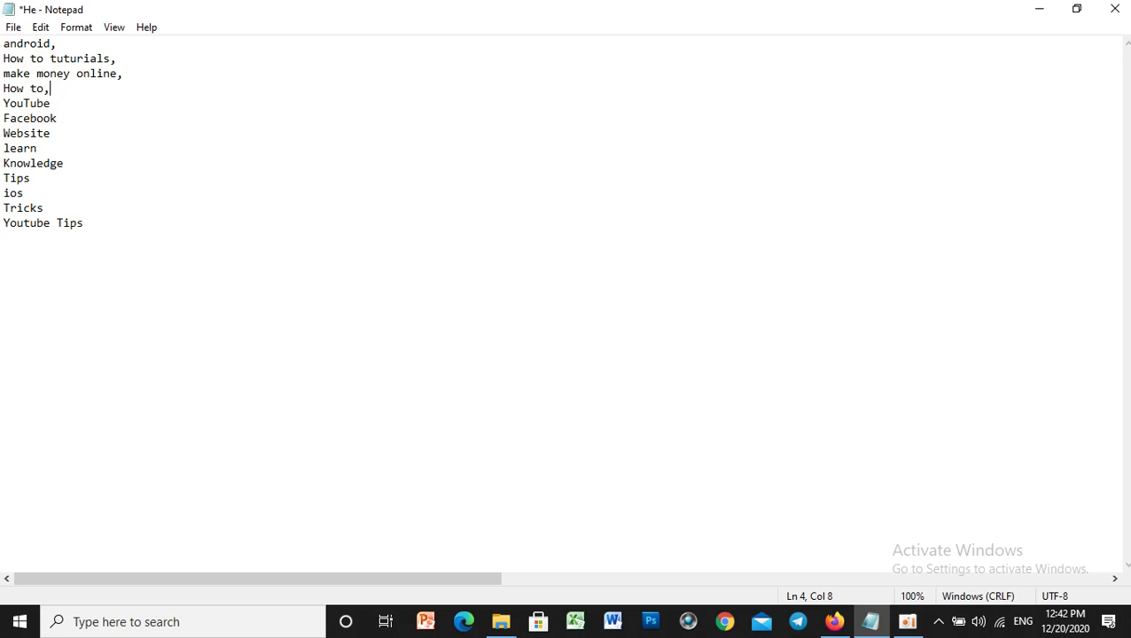
left_click(59, 106)
type(",")
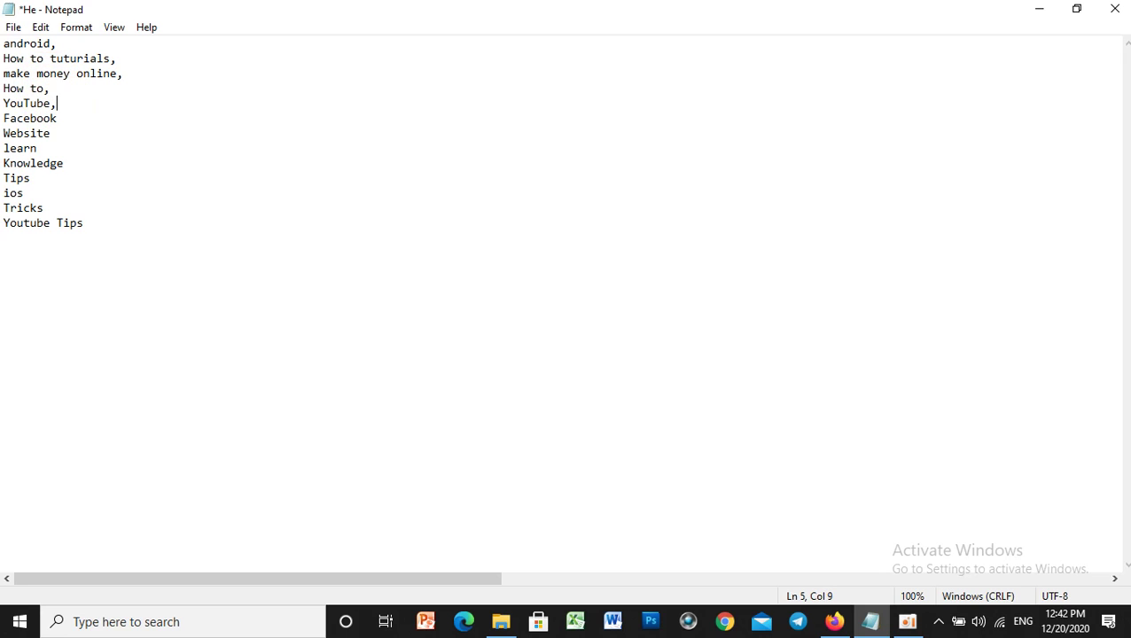
left_click(68, 119)
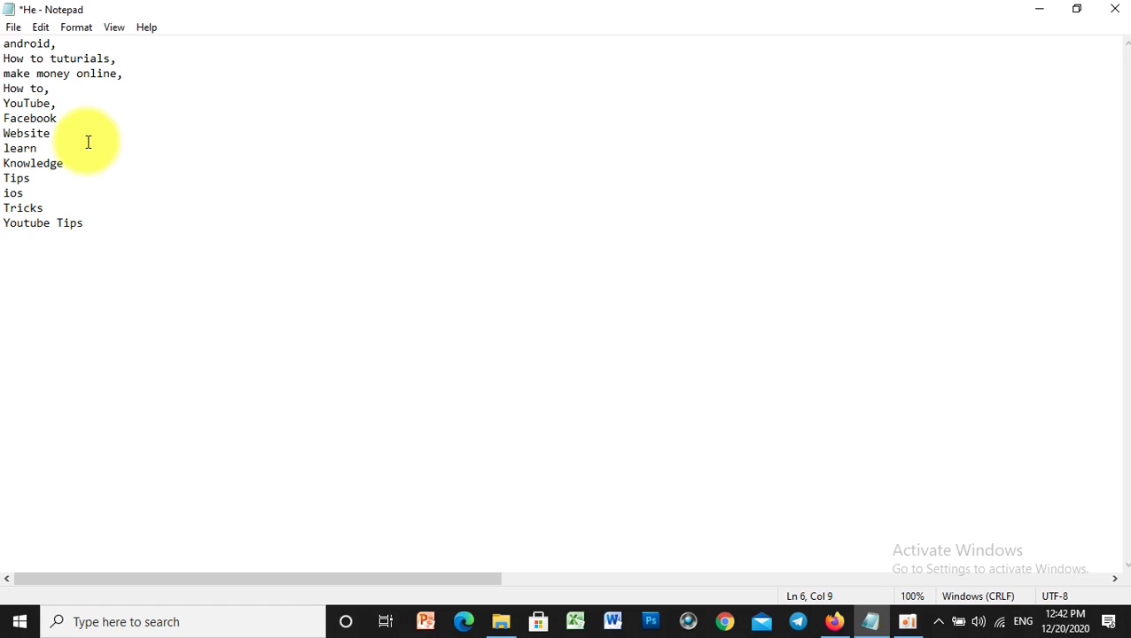
type(",")
left_click(68, 134)
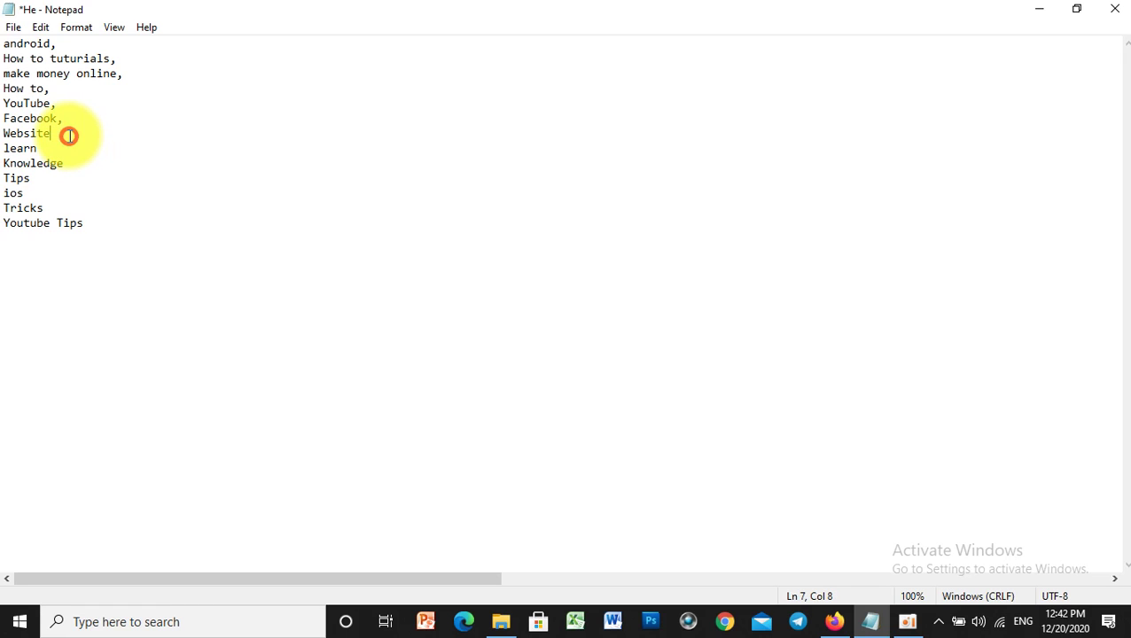
type(",")
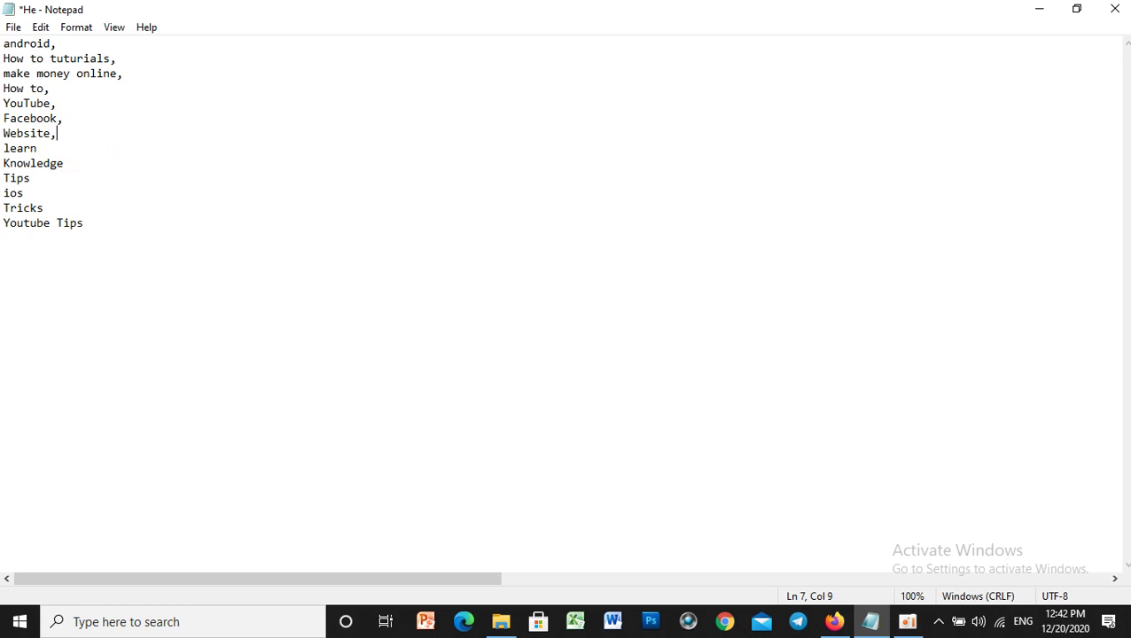
left_click(46, 149)
type(",")
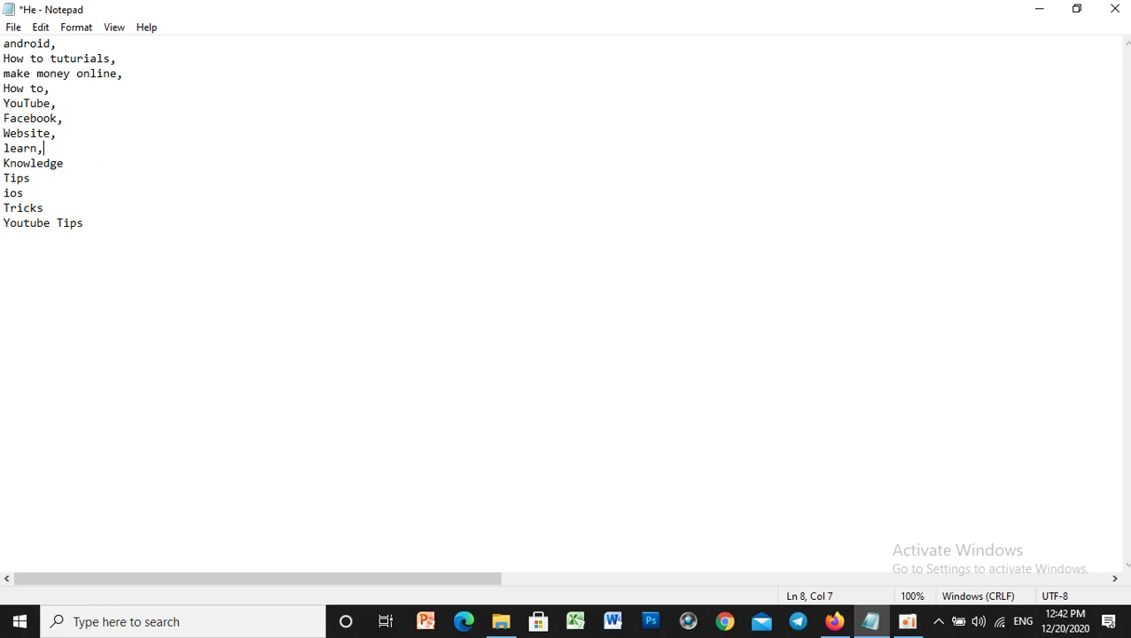
left_click(75, 167)
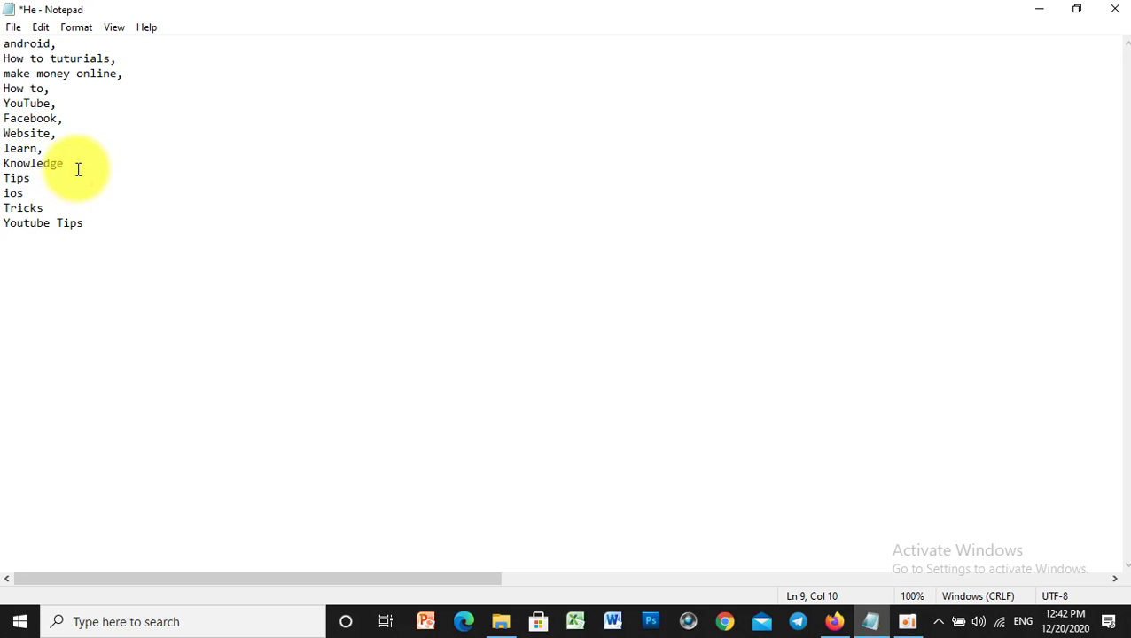
type(",")
left_click(29, 178)
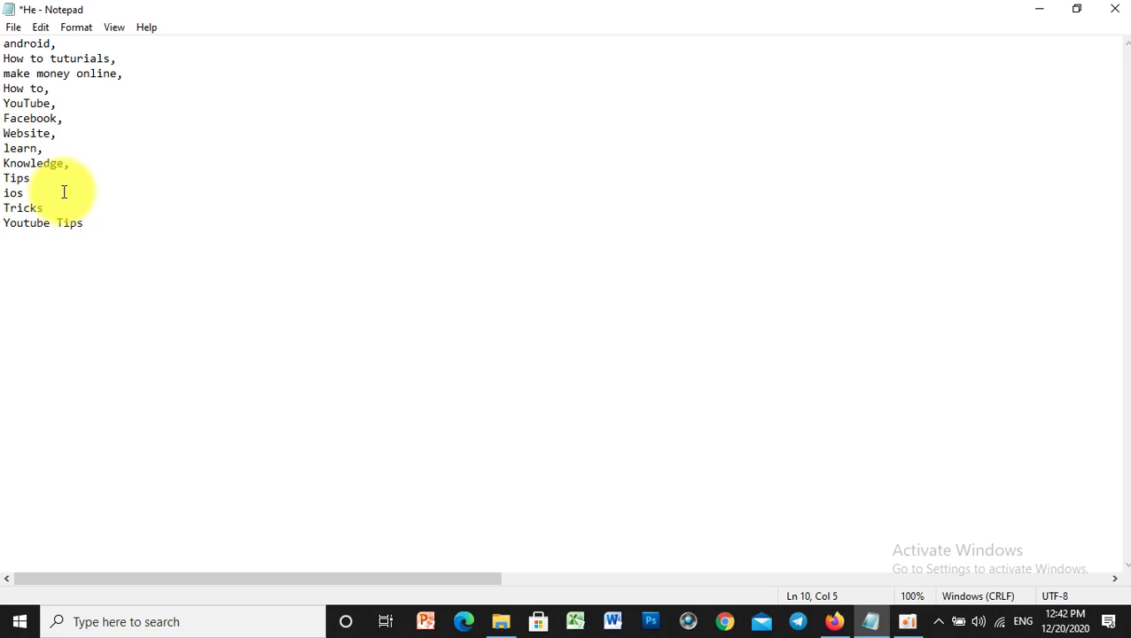
type(",")
left_click(51, 193)
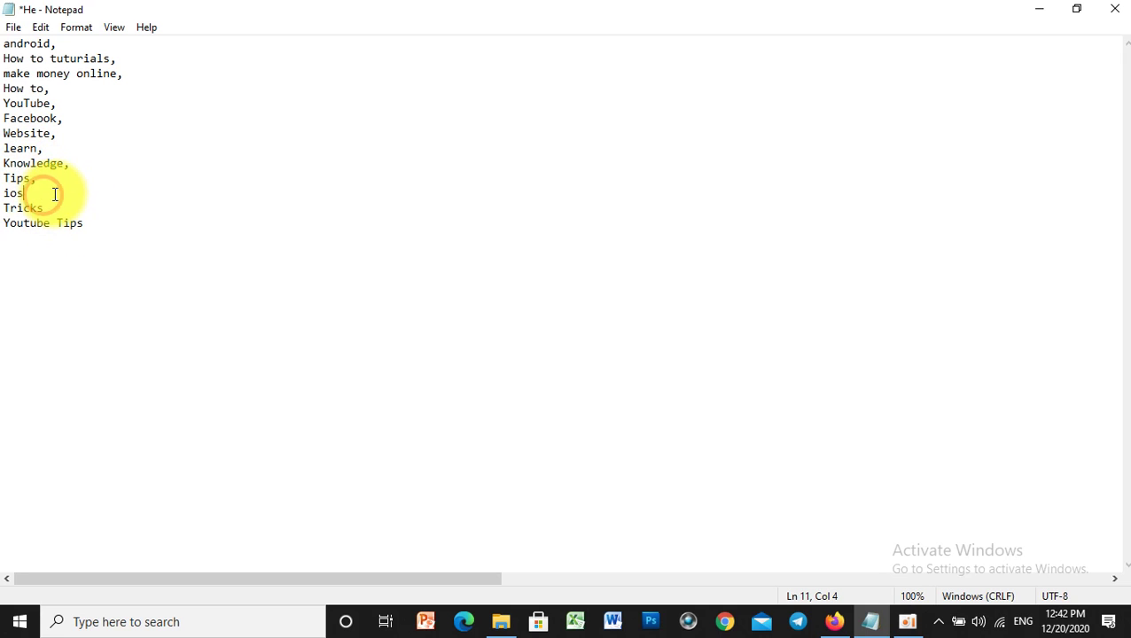
type(",")
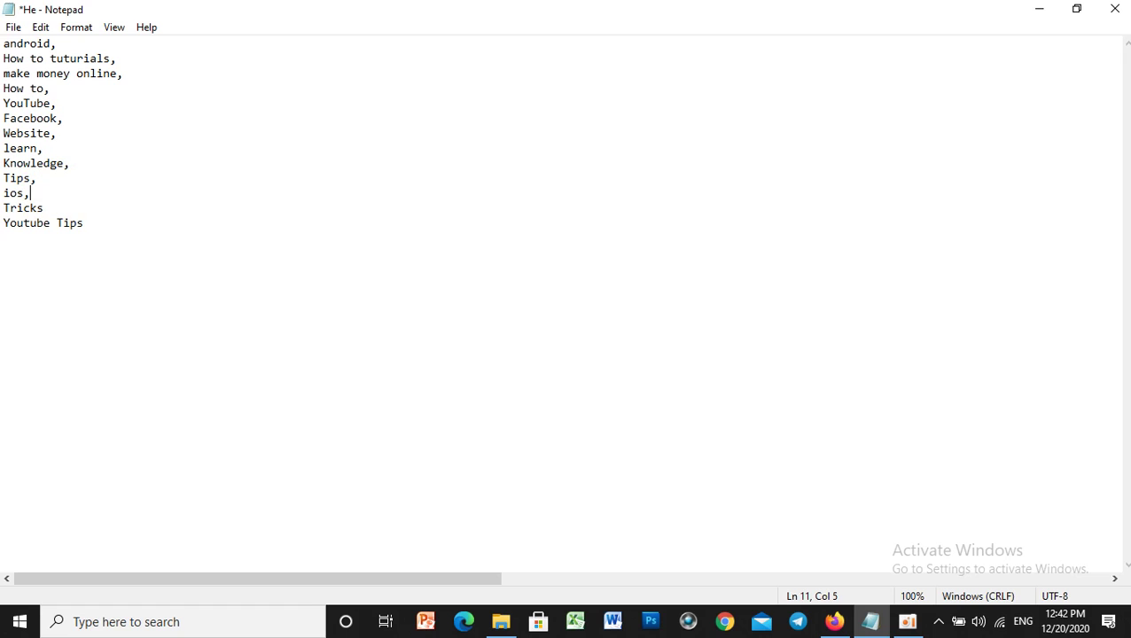
left_click(62, 206)
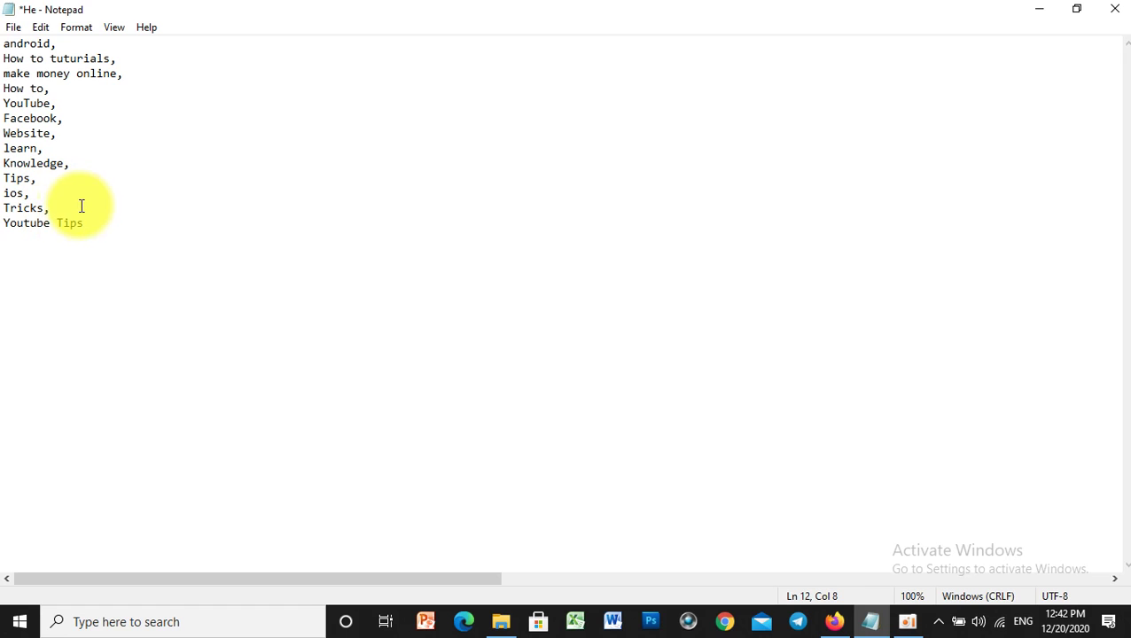
left_click(102, 218)
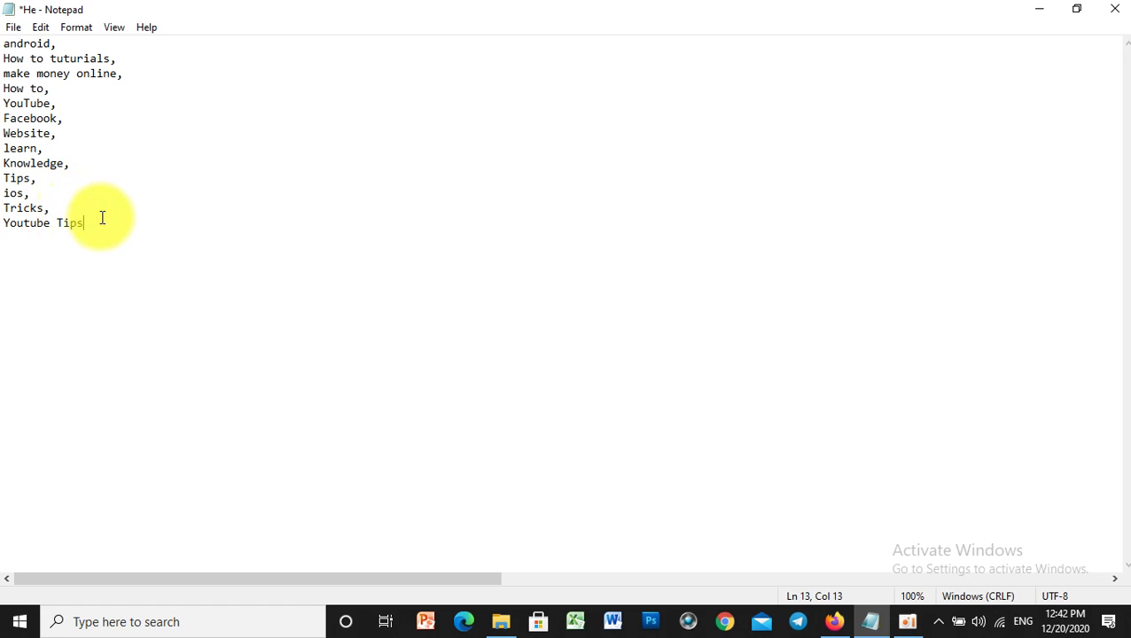
Copy the whole keyword list, from android to Youtube Tips, and paste it into the channel's Keywords field in Firefox
left_click_drag(5, 44, 85, 222)
key("ctrl+c")
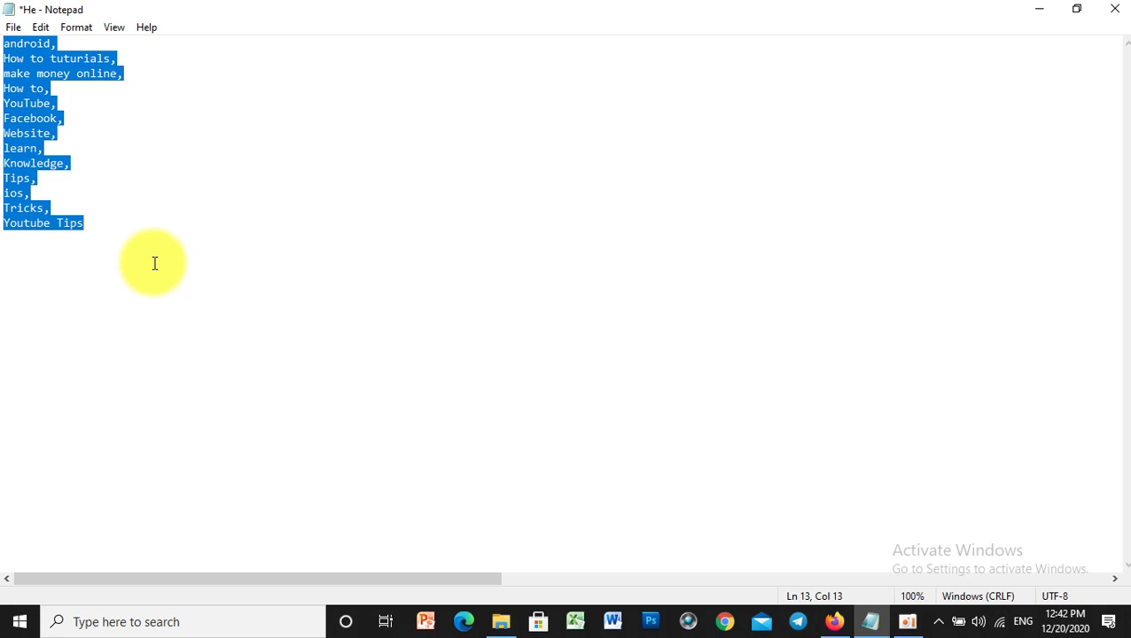
left_click(836, 623)
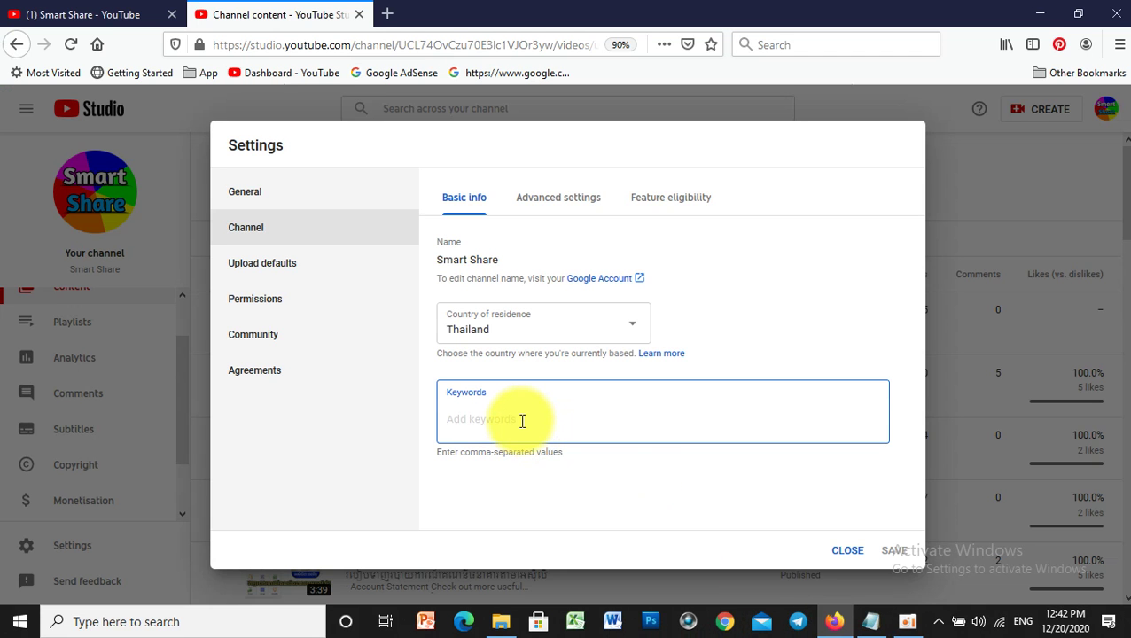
key("ctrl+v")
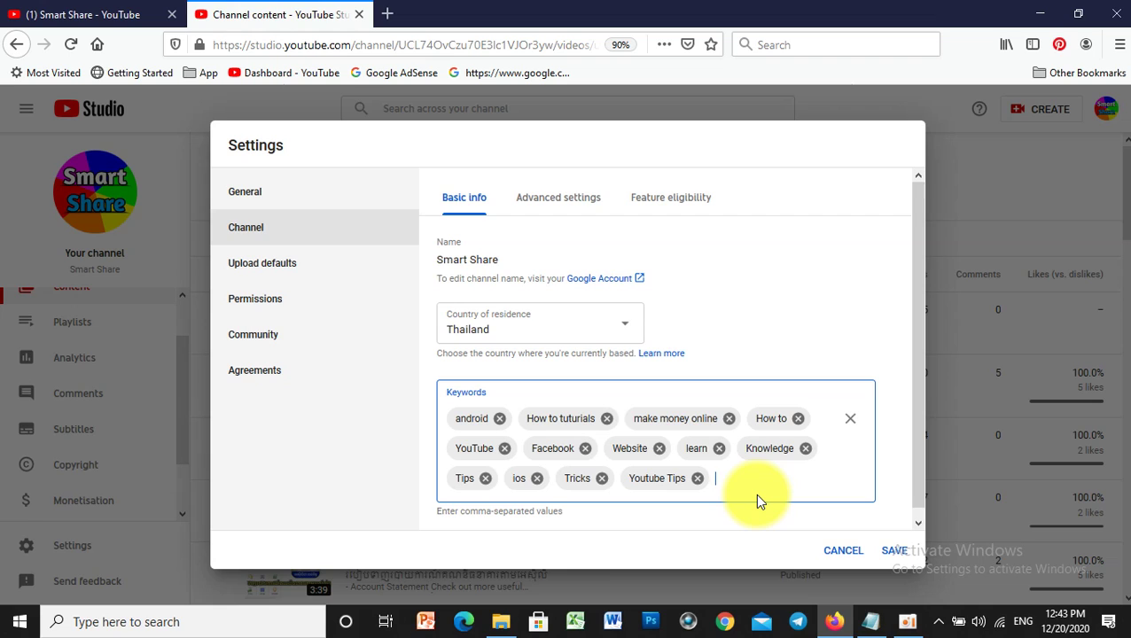
Add Smart Share as another channel keyword and save the channel settings
type("Smart Share")
key("Return")
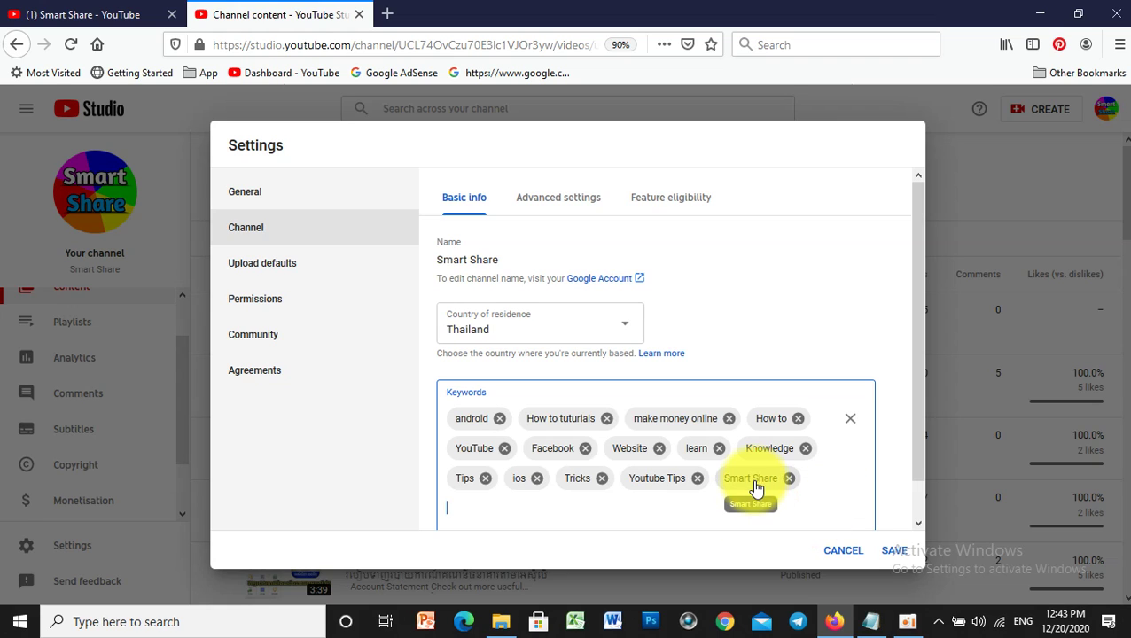
scroll(823, 472, "down", 1)
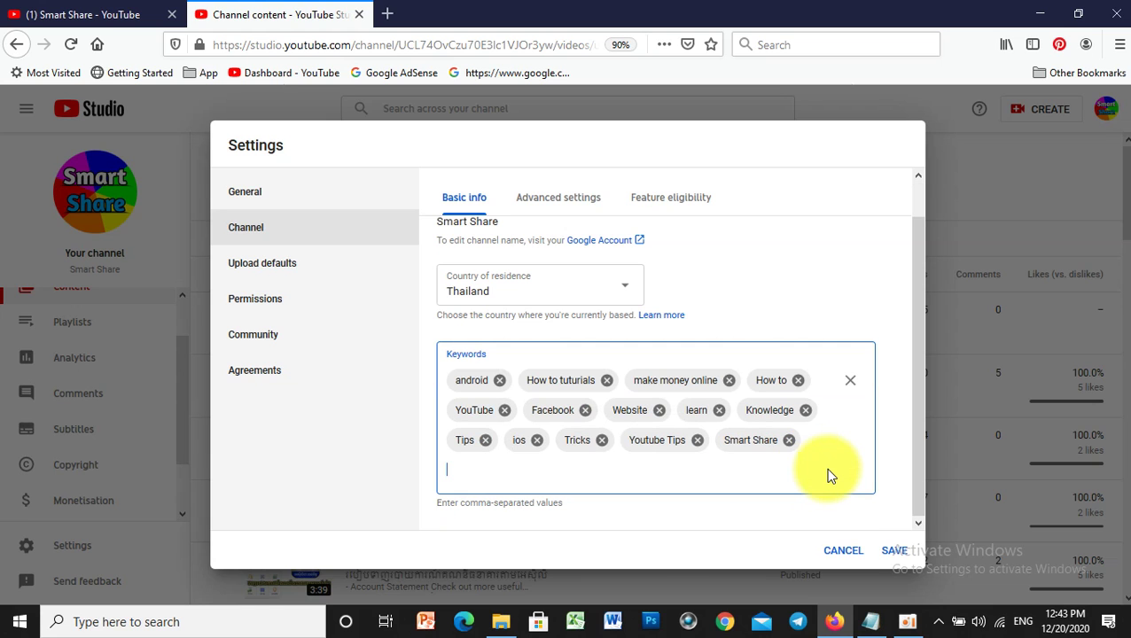
left_click(900, 558)
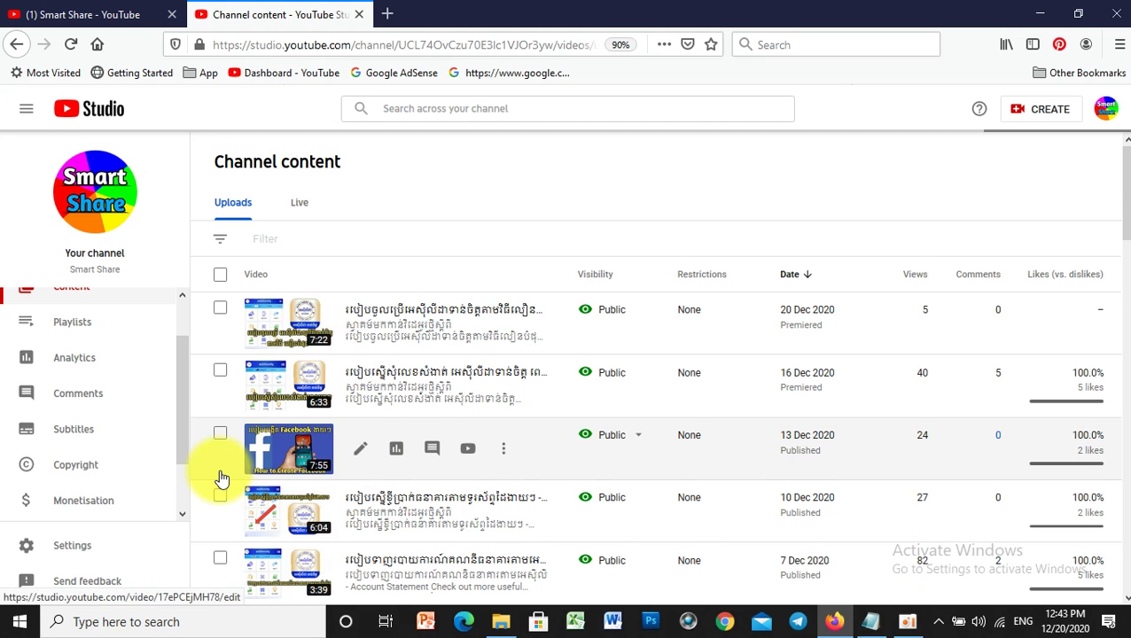
scroll(732, 470, "down", 3)
scroll(734, 477, "down", 5)
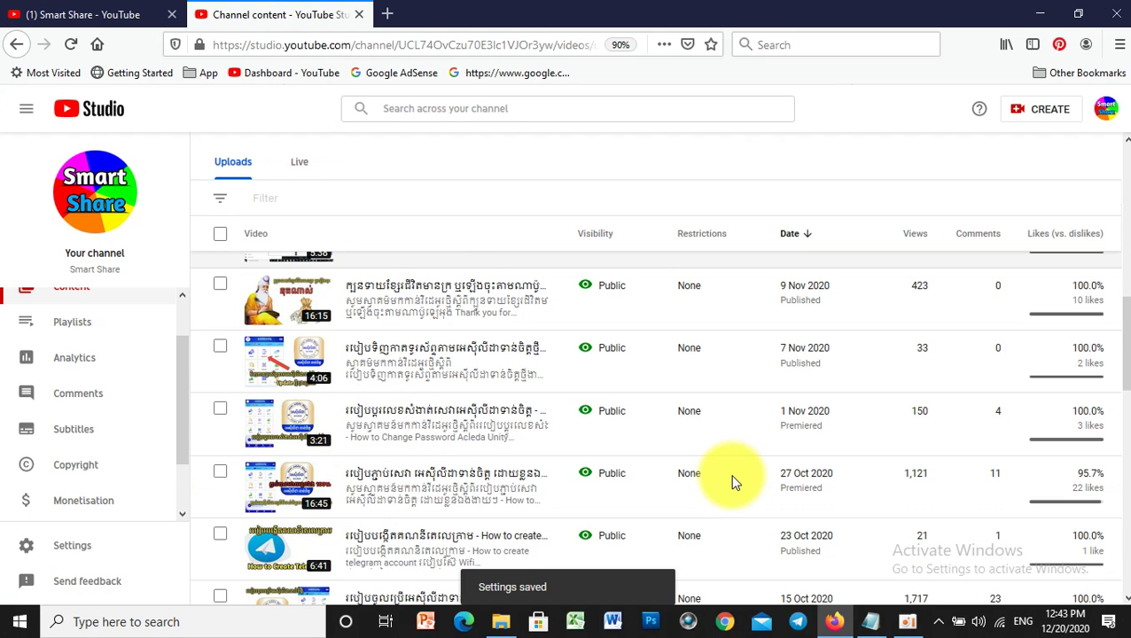
scroll(732, 483, "down", 3)
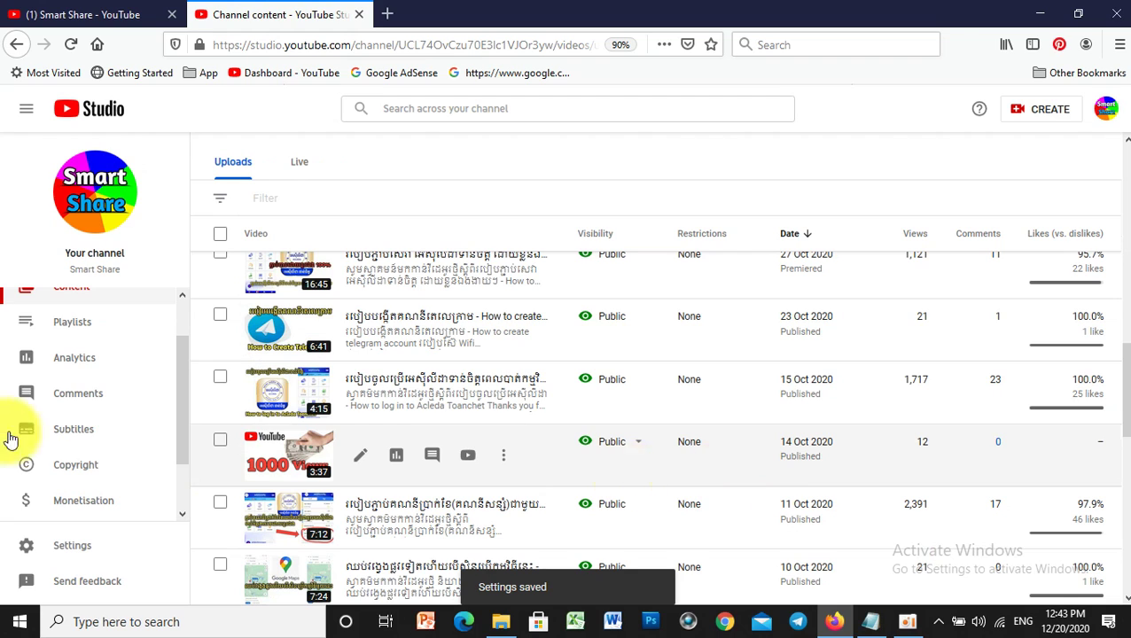